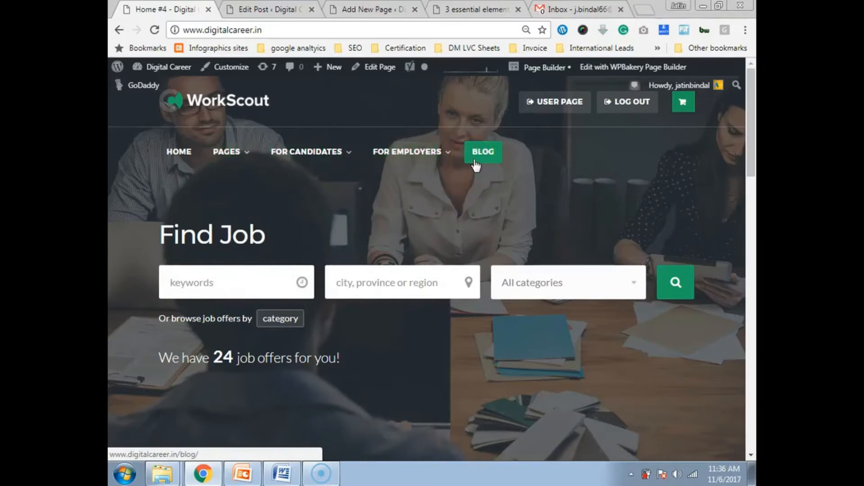
# - Open the menu management page in the WordPress admin, leaving the post being edited without saving its changes
pyautogui.click(249, 234)
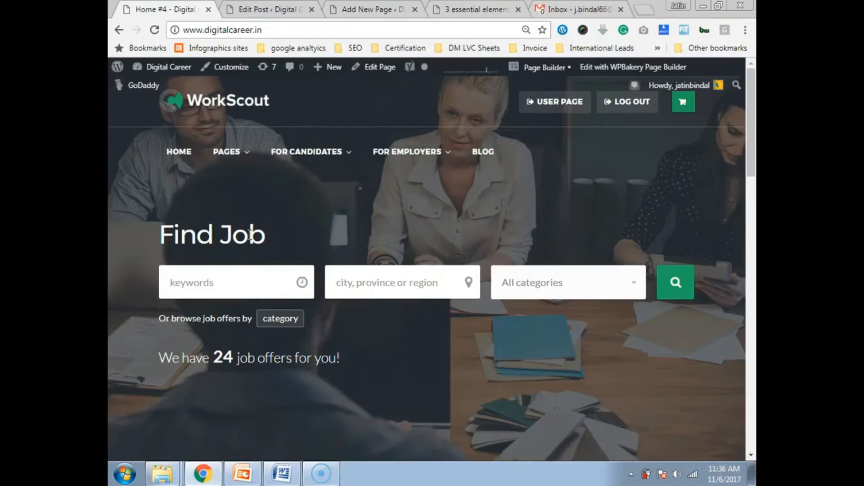
pyautogui.moveTo(255, 479)
pyautogui.hotkey('ctrl', 'Tab')
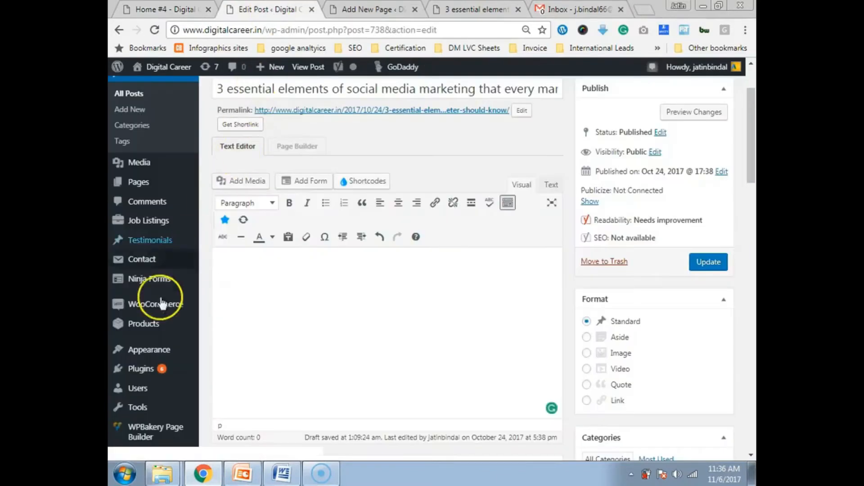
pyautogui.moveTo(159, 335)
pyautogui.moveTo(168, 355)
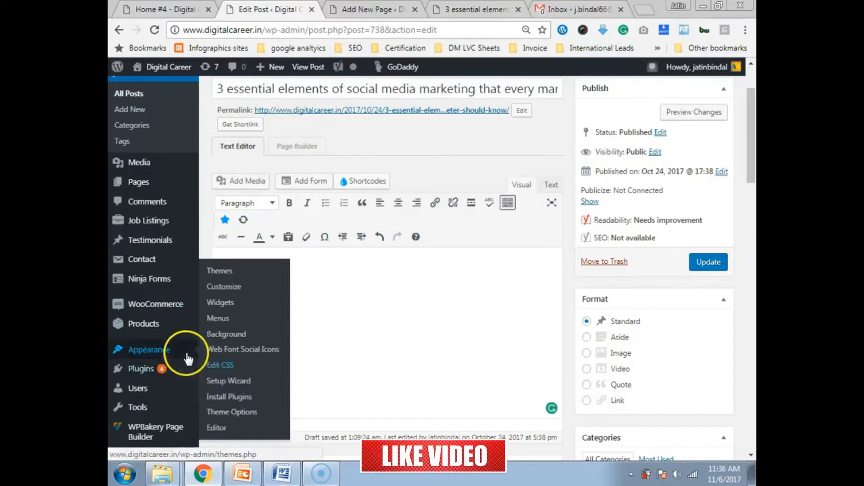
pyautogui.click(218, 319)
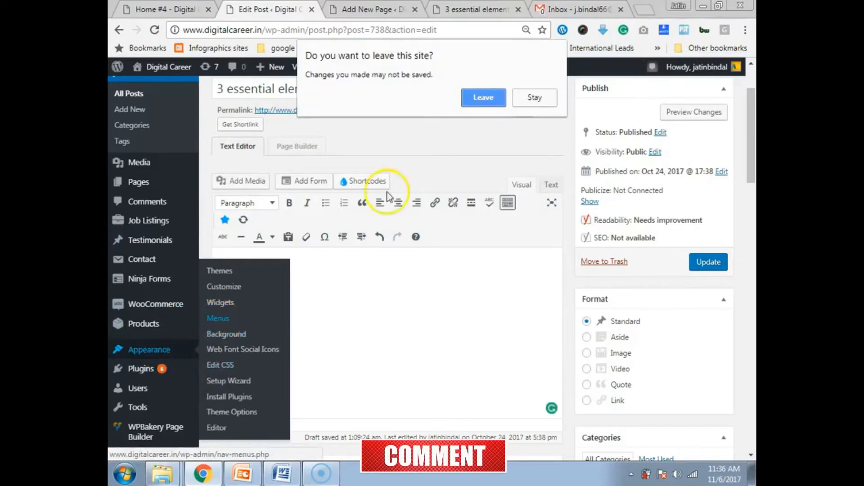
pyautogui.click(496, 96)
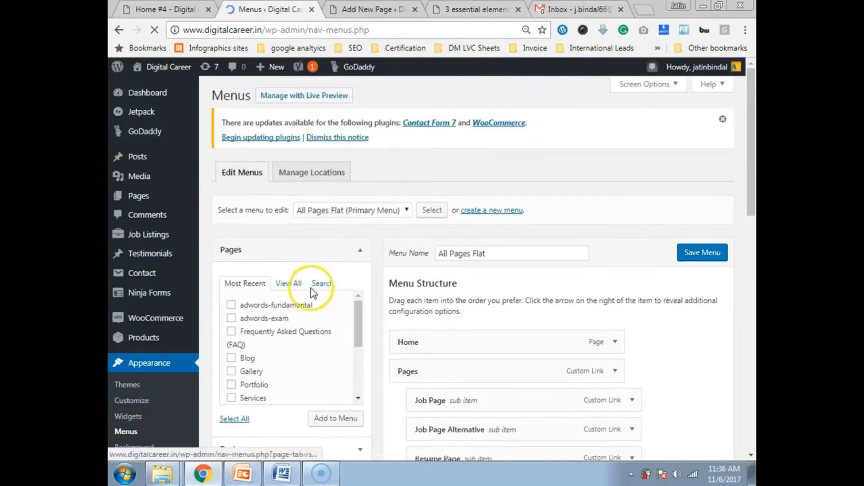
# - Examine the list of menus available for editing and compare it with the footer menus on the site's home page
pyautogui.scroll(-2, 313, 294)
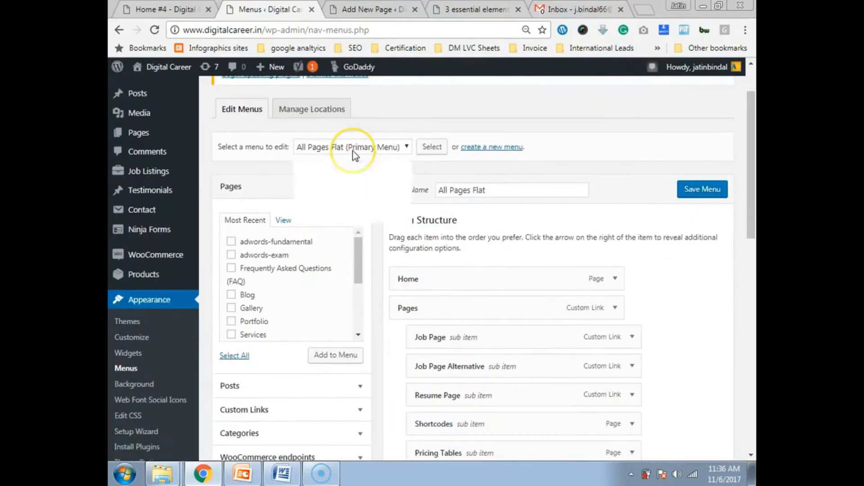
pyautogui.click(353, 150)
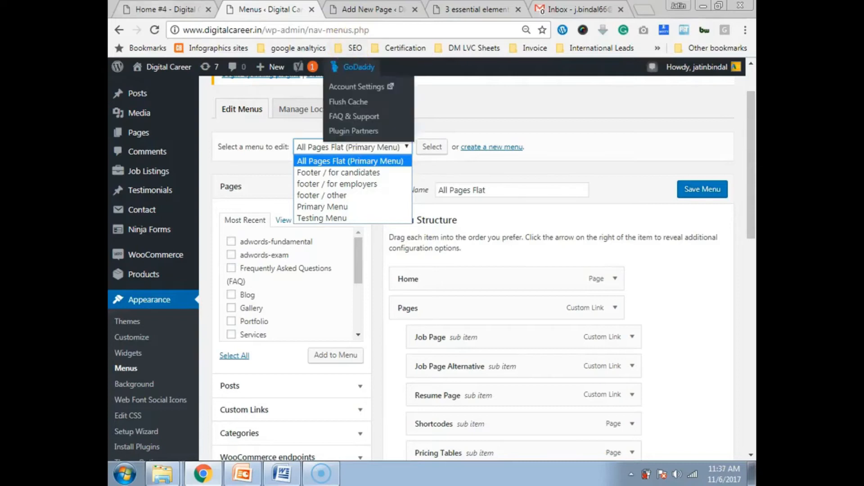
pyautogui.click(162, 9)
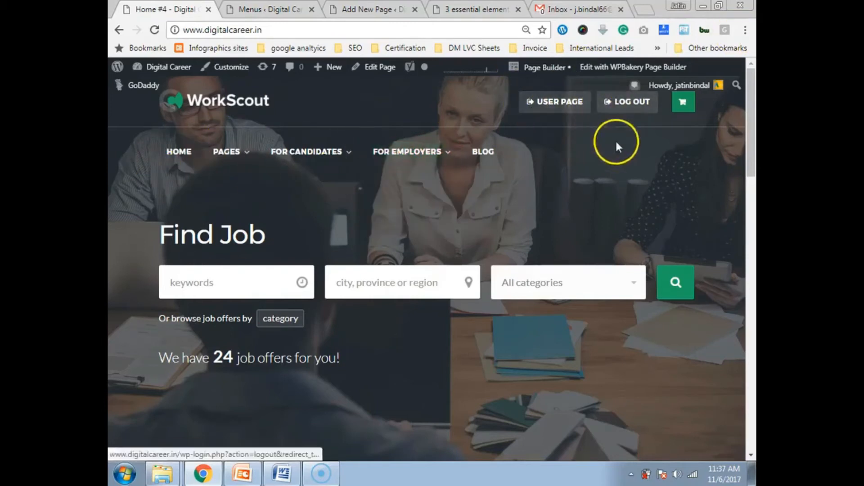
pyautogui.scroll(-15, 617, 145)
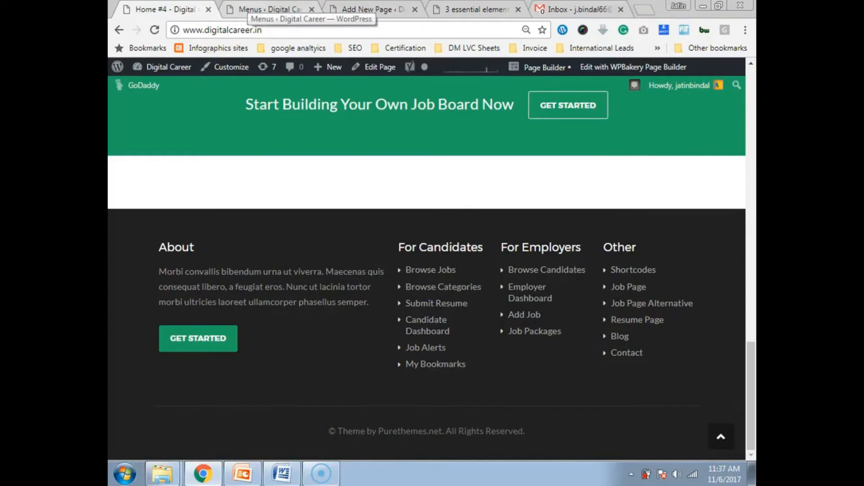
pyautogui.click(269, 9)
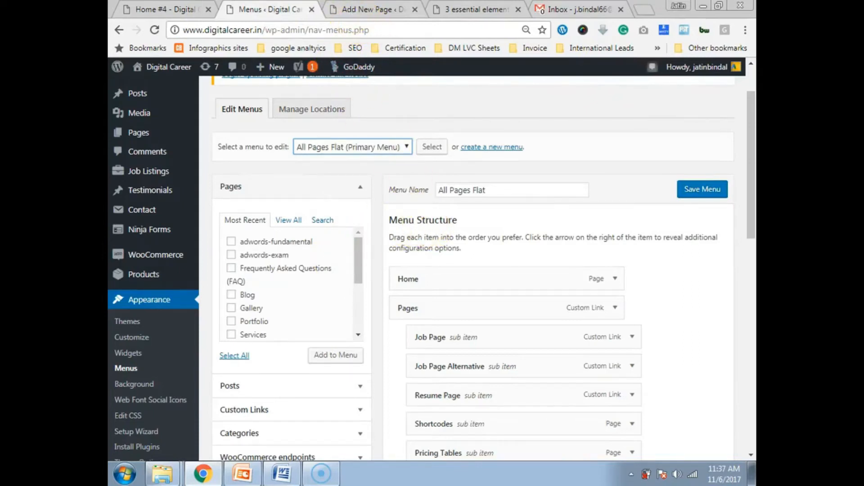
# - Compare the home page's navigation bar with the top-level items in the All Pages Flat menu structure
pyautogui.click(171, 9)
pyautogui.scroll(6, 291, 172)
pyautogui.scroll(10, 288, 171)
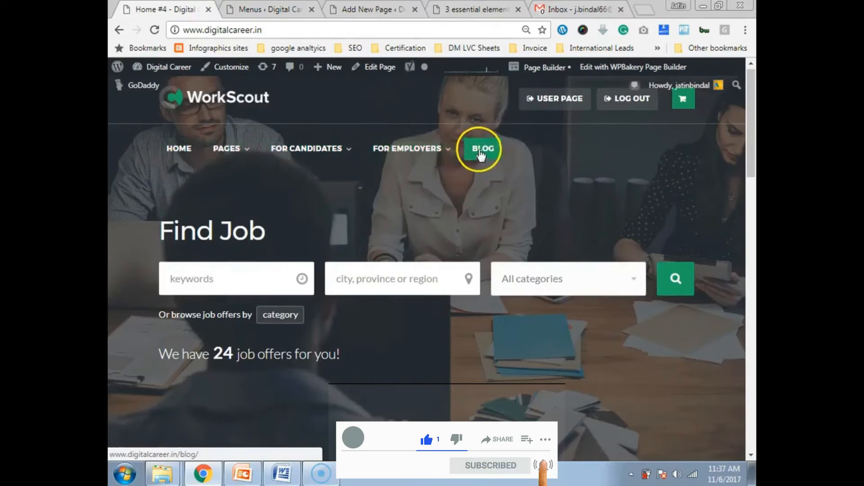
pyautogui.click(281, 10)
pyautogui.scroll(-1, 453, 290)
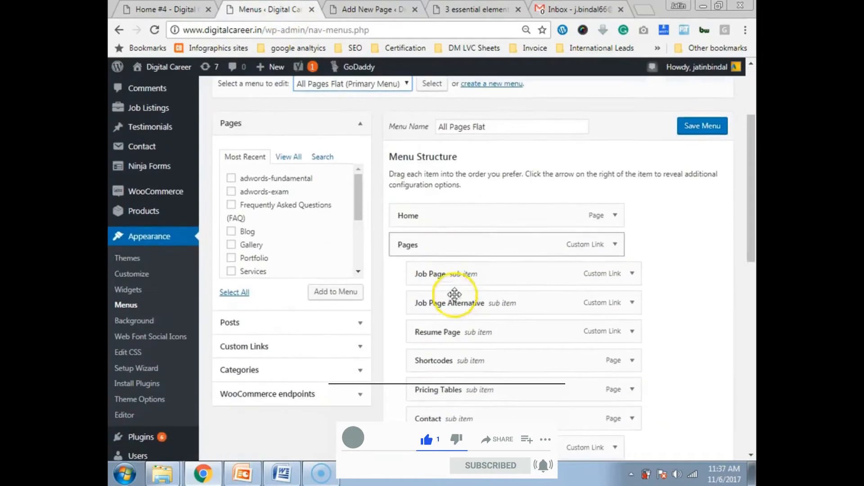
pyautogui.scroll(-3, 407, 247)
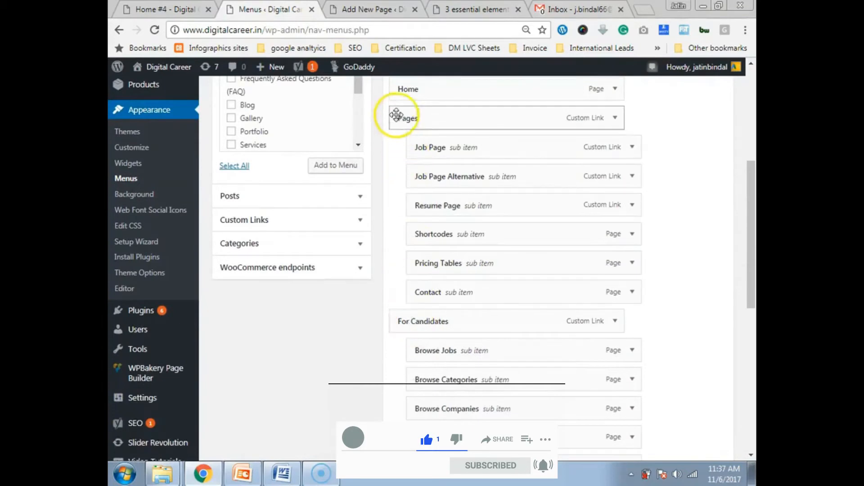
pyautogui.click(166, 9)
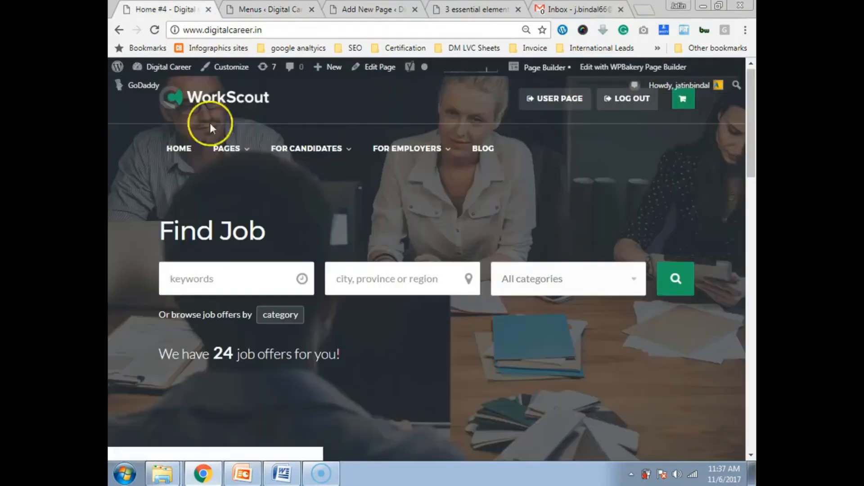
pyautogui.click(252, 10)
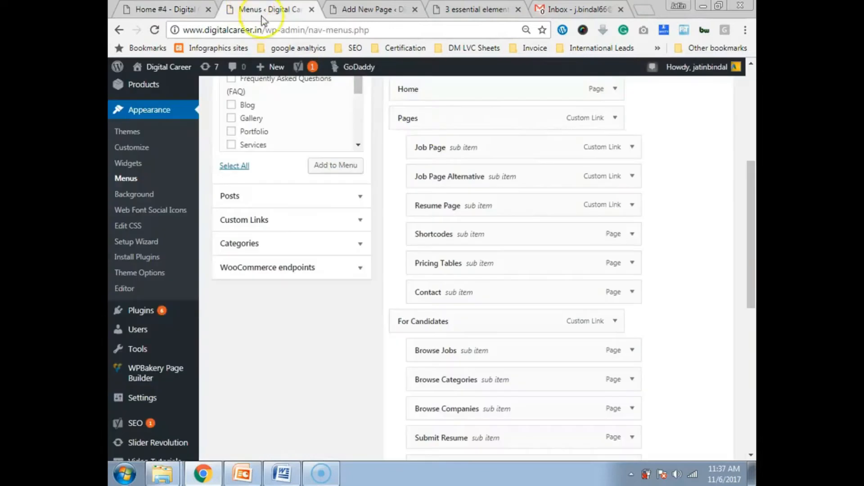
pyautogui.scroll(-4, 405, 319)
pyautogui.scroll(-3, 406, 321)
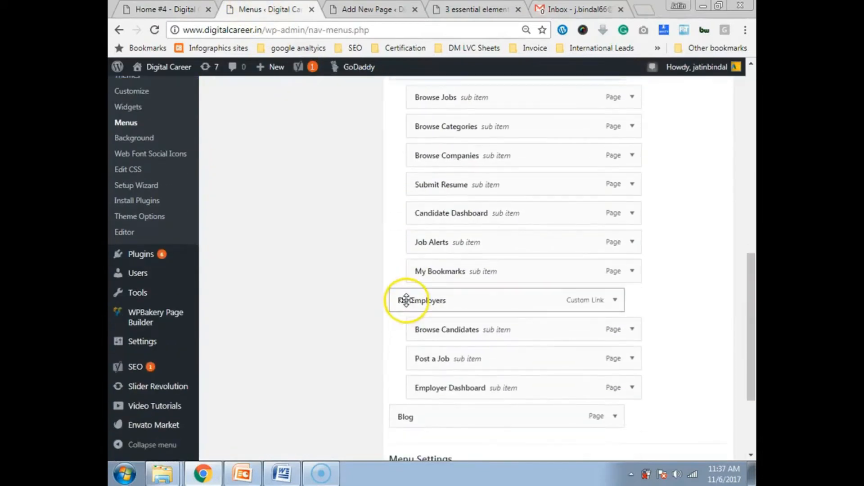
# - Compare the Pages dropdown on the home page with the sub items under Pages in the menu structure
pyautogui.click(128, 9)
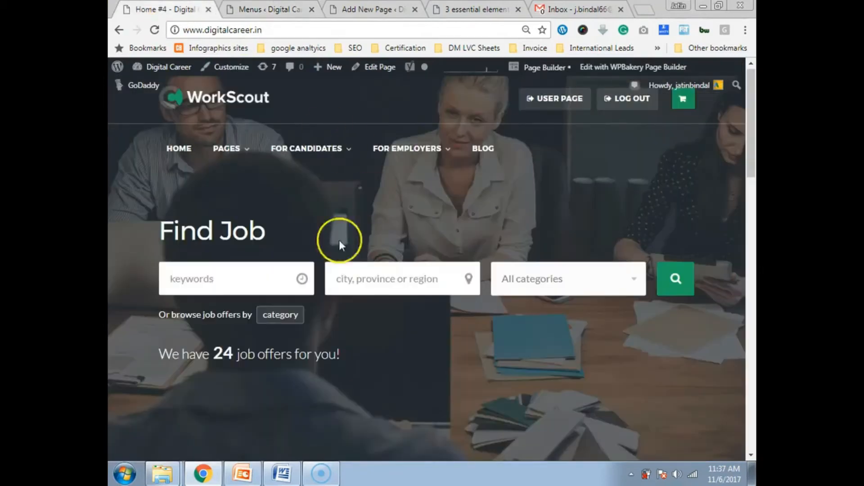
pyautogui.moveTo(339, 162)
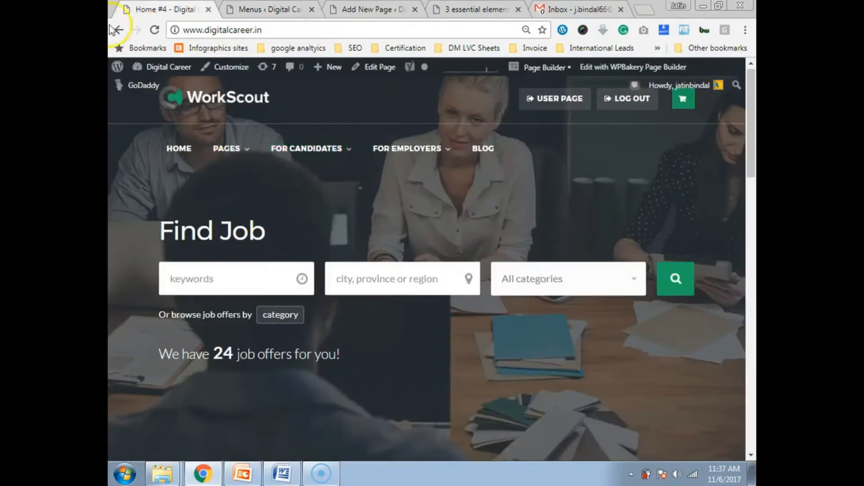
pyautogui.moveTo(230, 152)
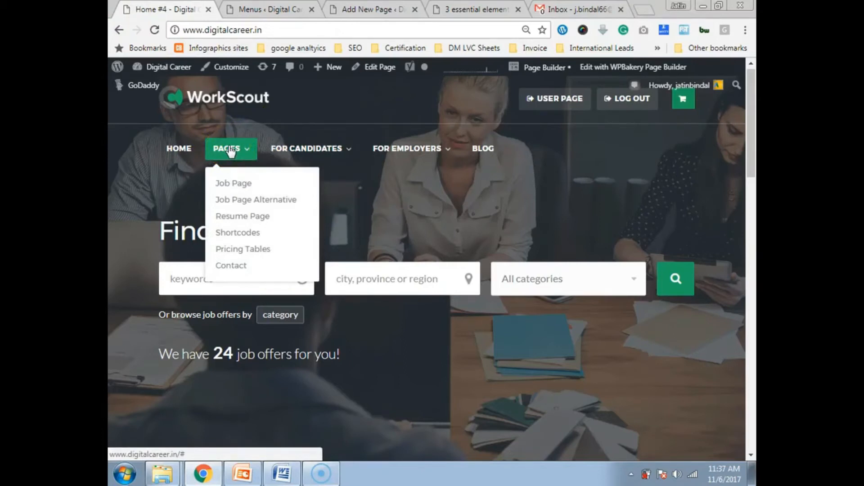
pyautogui.click(234, 9)
pyautogui.scroll(5, 455, 252)
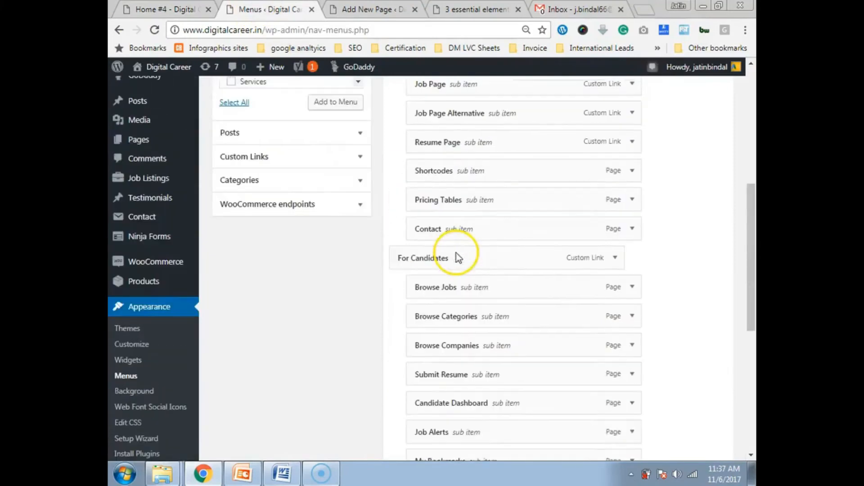
pyautogui.scroll(2, 456, 255)
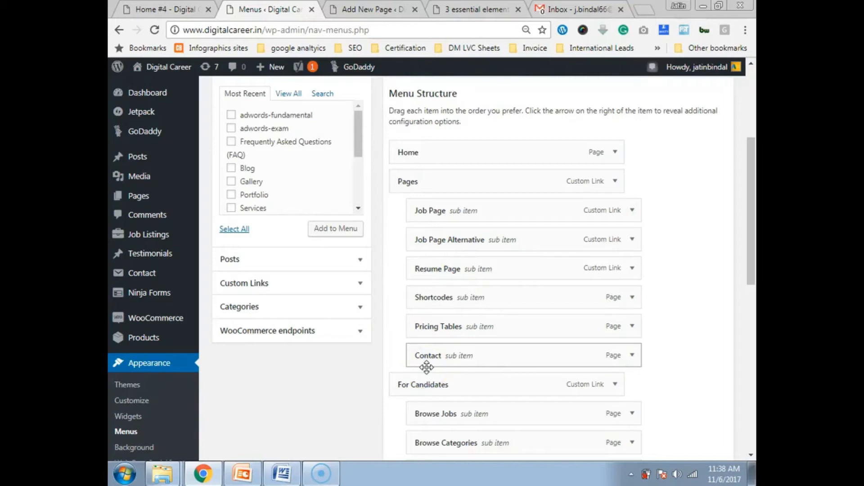
# - Add the adwords-fundamental page to the All Pages Flat menu and nest it as a sub item under Blog
pyautogui.scroll(3, 298, 187)
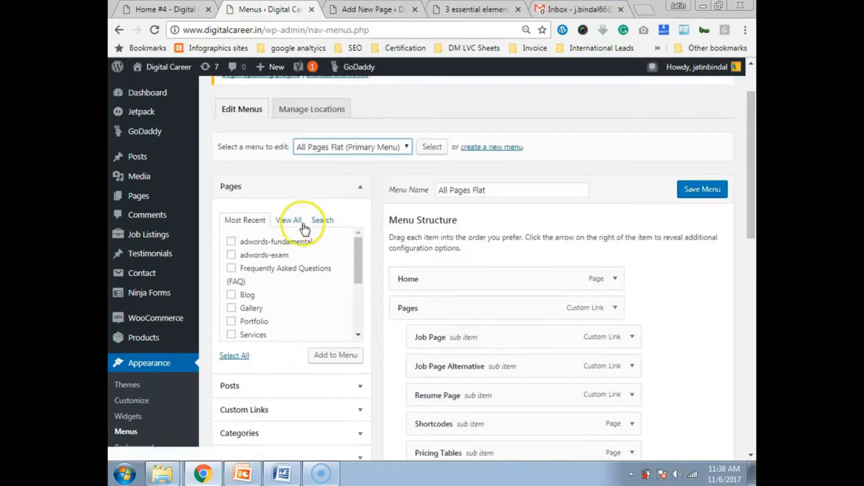
pyautogui.click(257, 243)
pyautogui.click(335, 356)
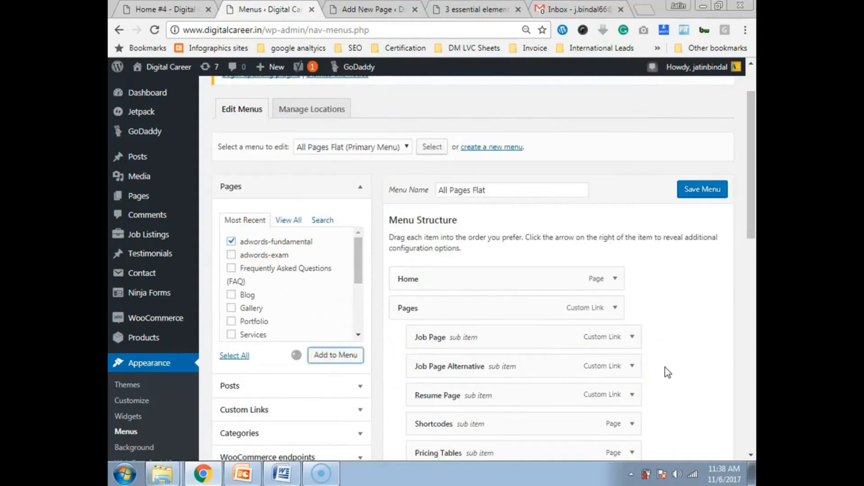
pyautogui.scroll(-12, 665, 367)
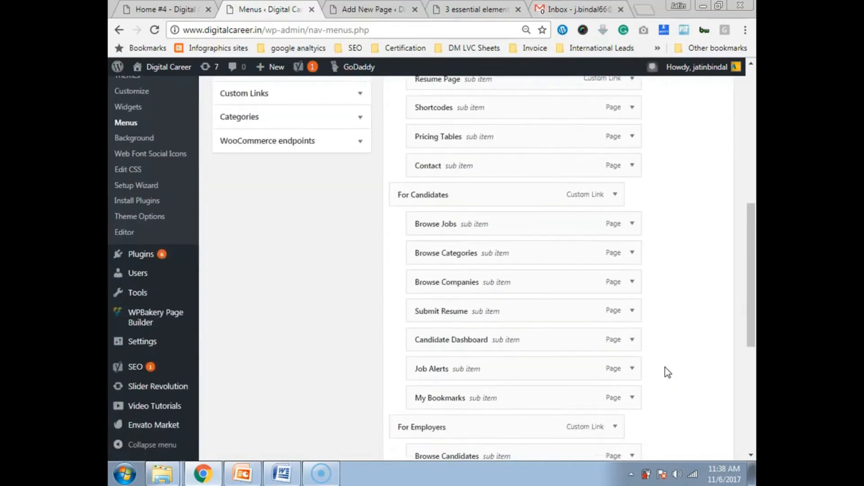
pyautogui.moveTo(434, 314); pyautogui.dragTo(455, 319)
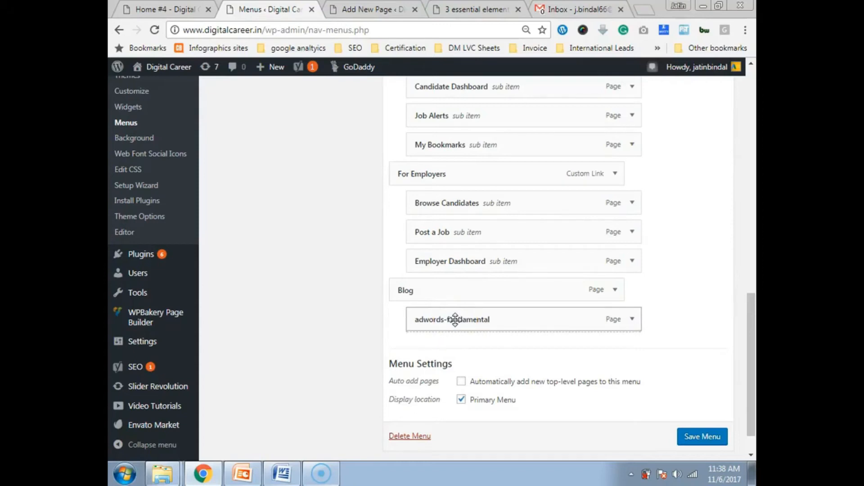
pyautogui.moveTo(455, 320); pyautogui.dragTo(455, 319)
# - Nest Employer Dashboard as a sub item under Post a Job and save the All Pages Flat menu
pyautogui.moveTo(455, 261); pyautogui.dragTo(465, 266)
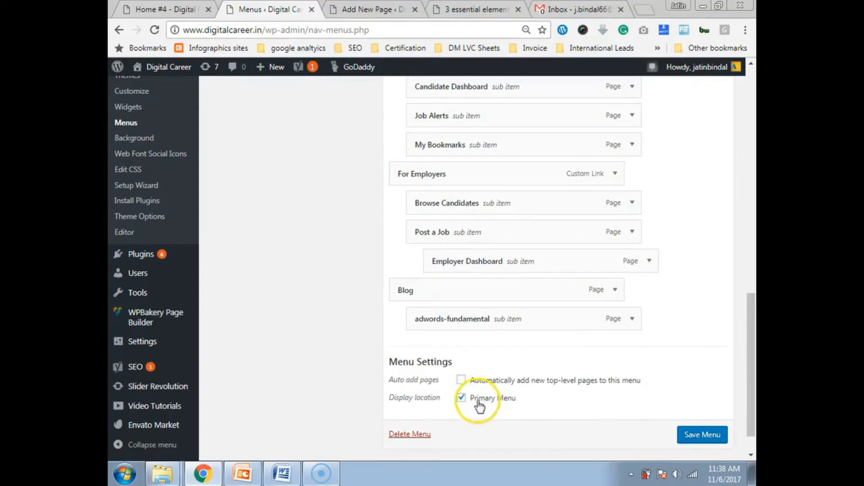
pyautogui.click(704, 437)
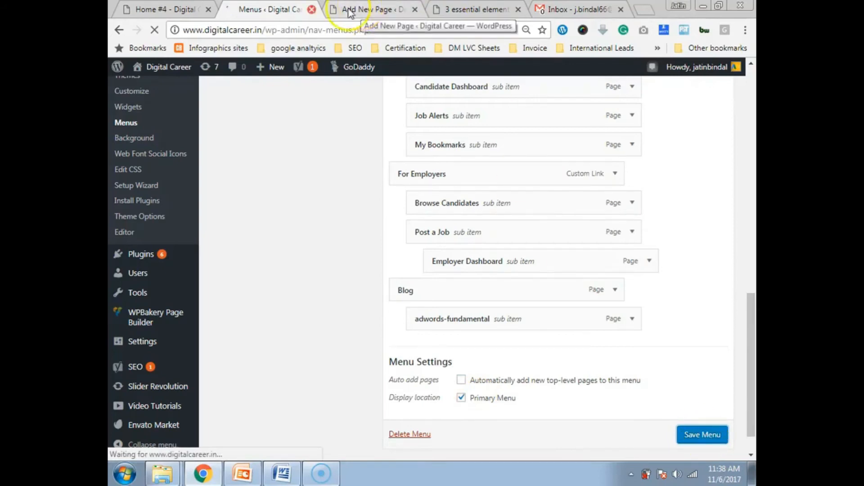
# - Review the saved menu structure, reload the home page and examine the Blog and For Employers dropdowns in its navigation
pyautogui.click(160, 9)
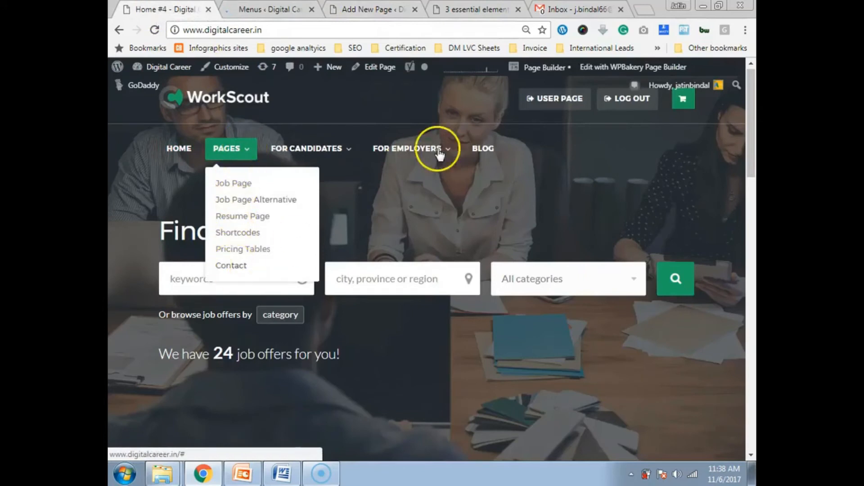
pyautogui.click(266, 9)
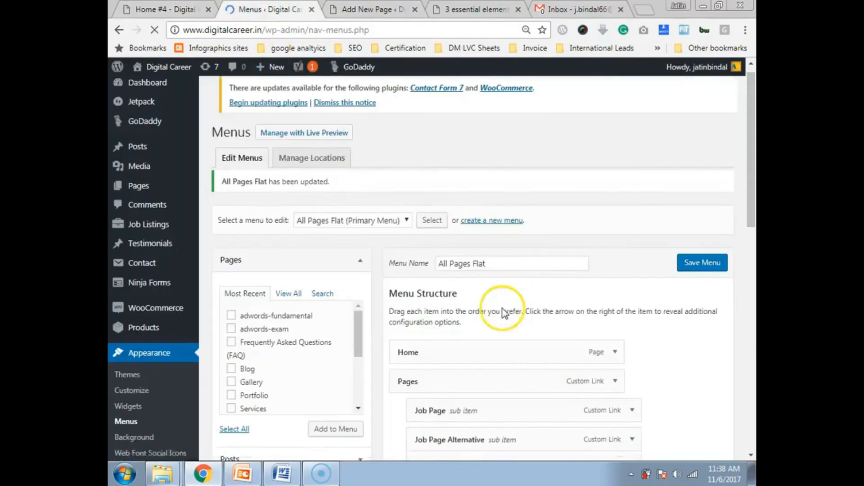
pyautogui.scroll(-20, 502, 313)
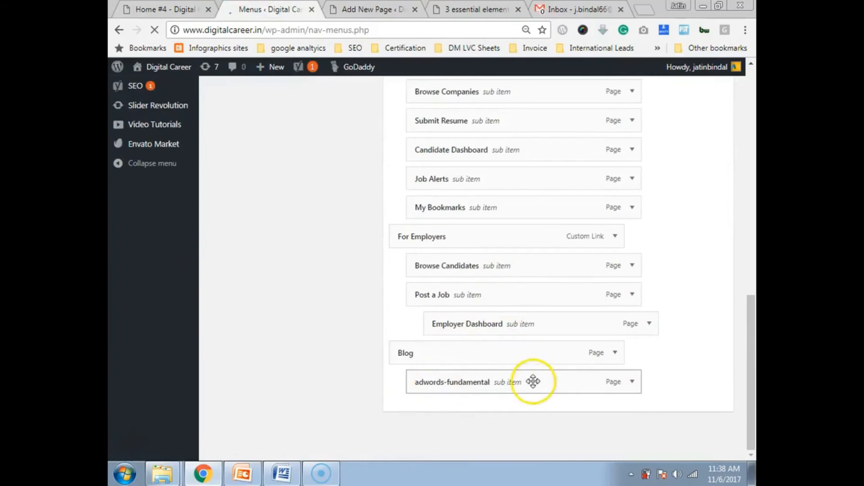
pyautogui.moveTo(455, 334); pyautogui.dragTo(513, 334)
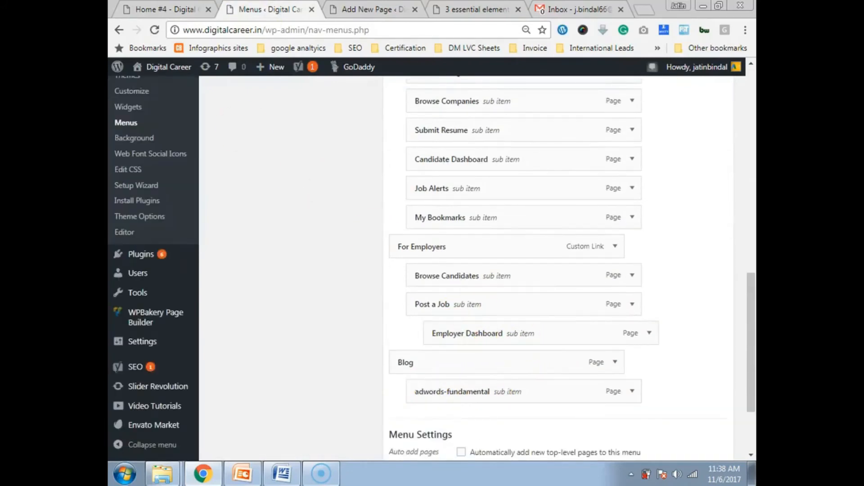
pyautogui.click(168, 8)
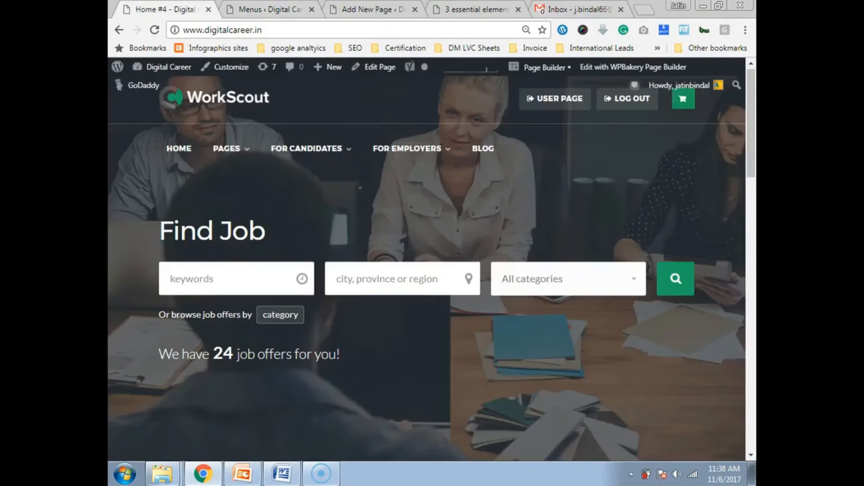
pyautogui.click(155, 30)
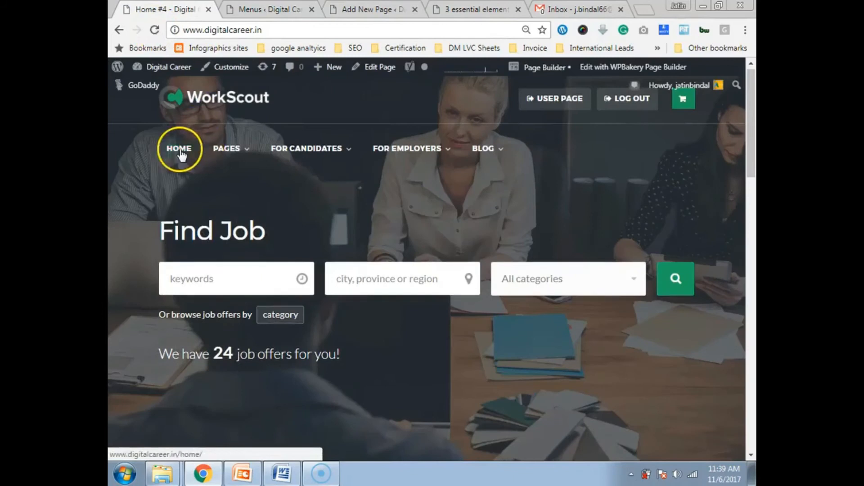
pyautogui.moveTo(490, 165)
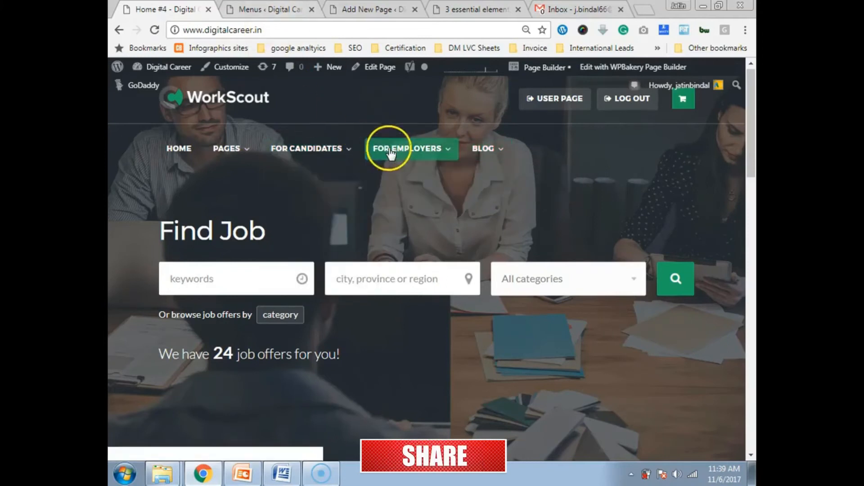
pyautogui.moveTo(392, 150)
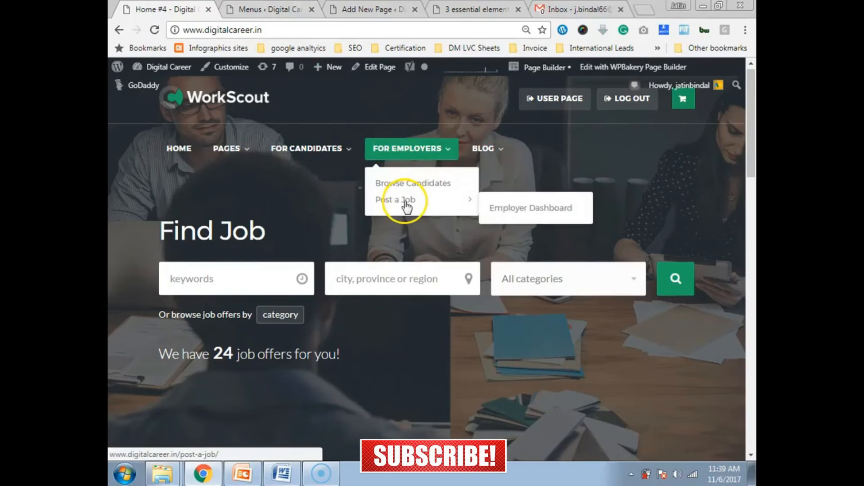
# - Return to the menu editor and look through the complete list of pages available for the All Pages Flat menu
pyautogui.click(249, 18)
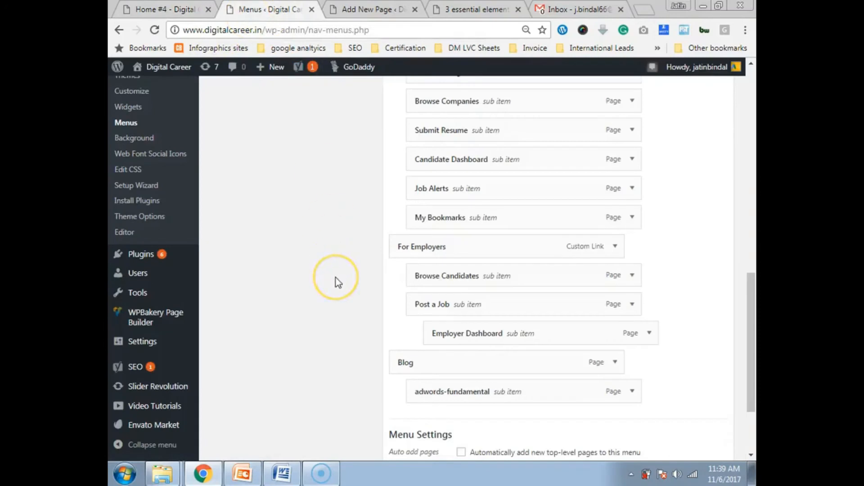
pyautogui.scroll(15, 338, 282)
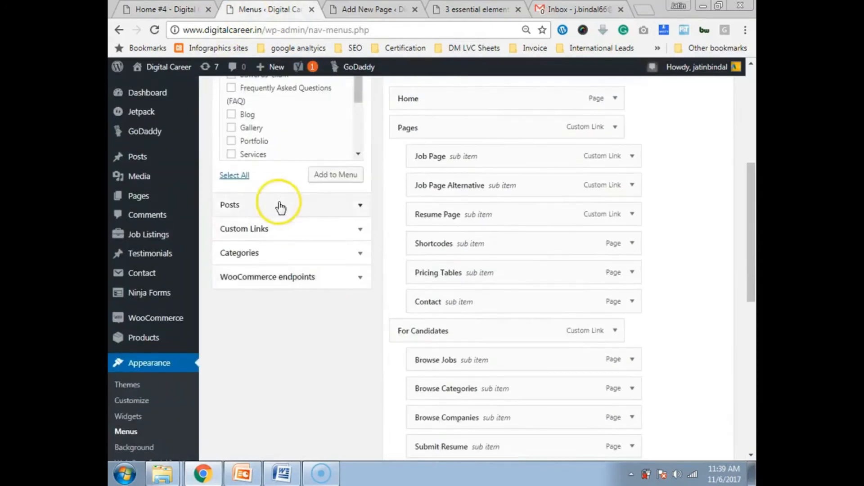
pyautogui.scroll(5, 270, 202)
pyautogui.click(288, 230)
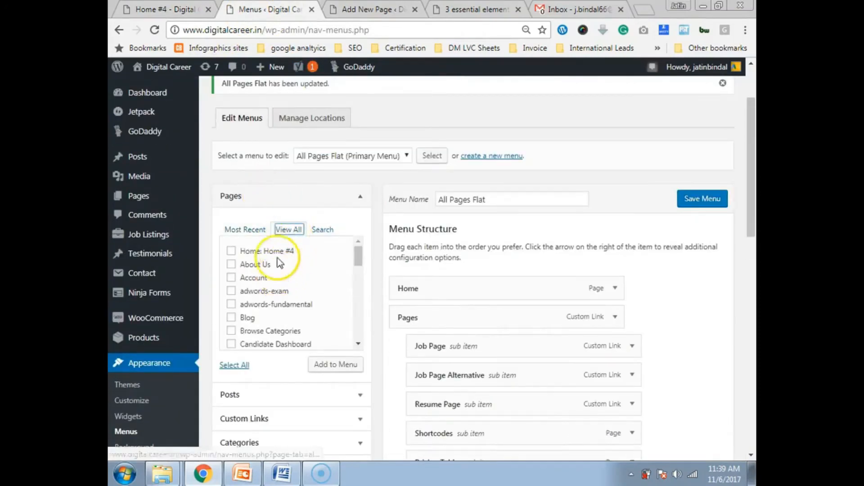
pyautogui.scroll(-3, 283, 258)
pyautogui.scroll(-10, 280, 283)
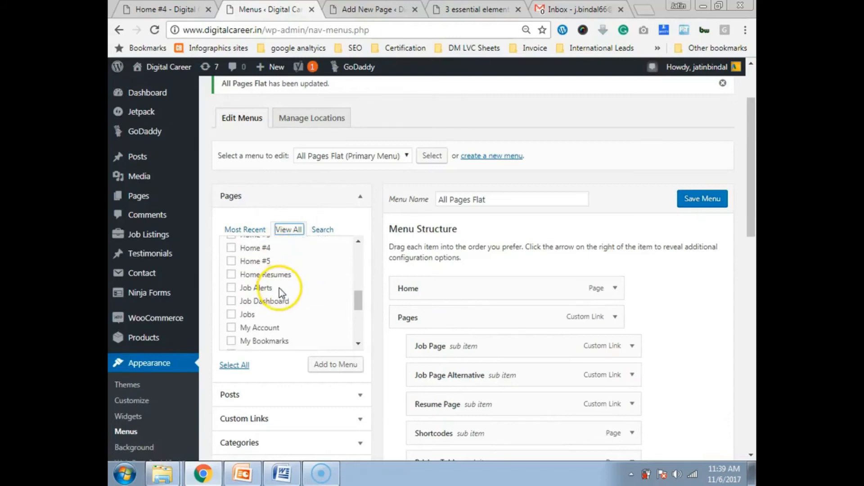
pyautogui.scroll(-1, 280, 294)
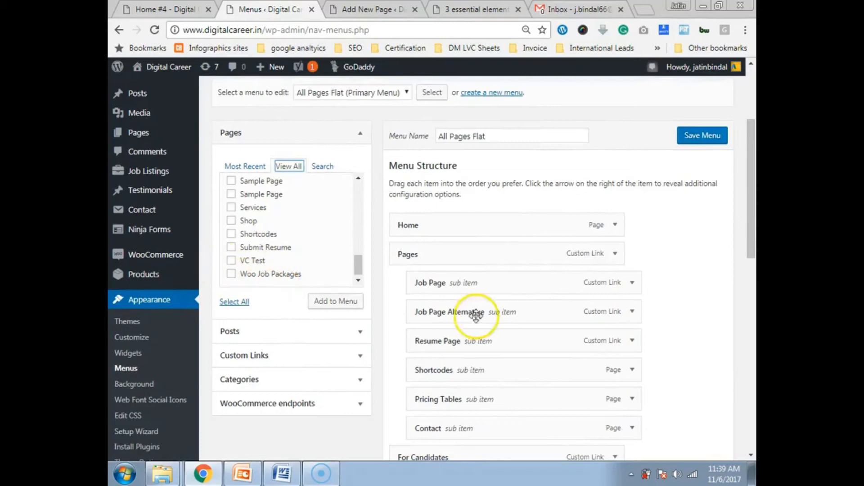
# - Examine the other menu item sources: Posts, the URL and Link Text fields of Custom Links, and WooCommerce endpoints
pyautogui.click(269, 338)
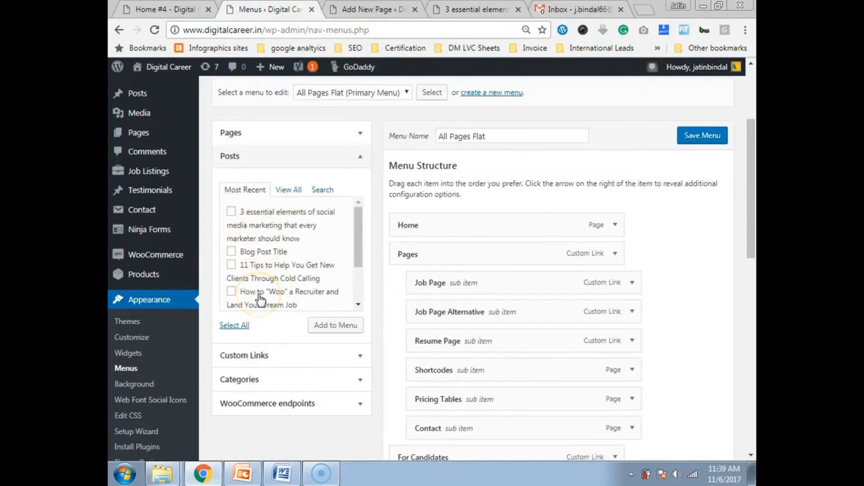
pyautogui.click(252, 355)
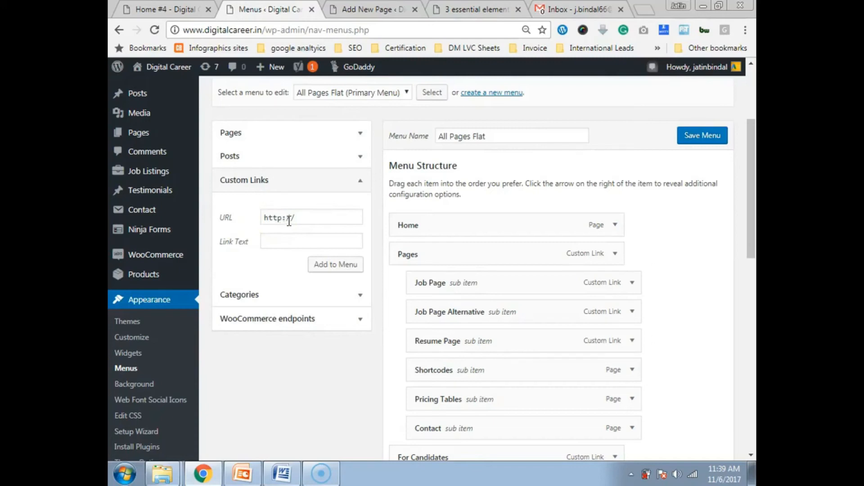
pyautogui.moveTo(268, 218); pyautogui.dragTo(332, 224)
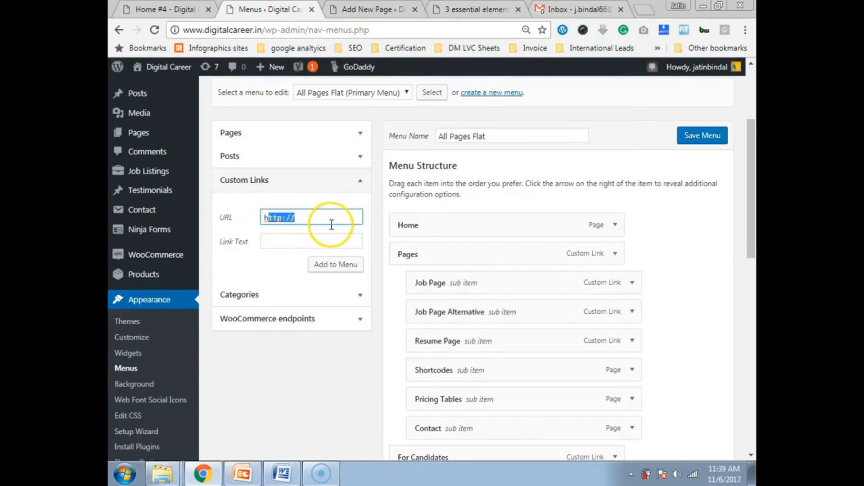
pyautogui.click(275, 244)
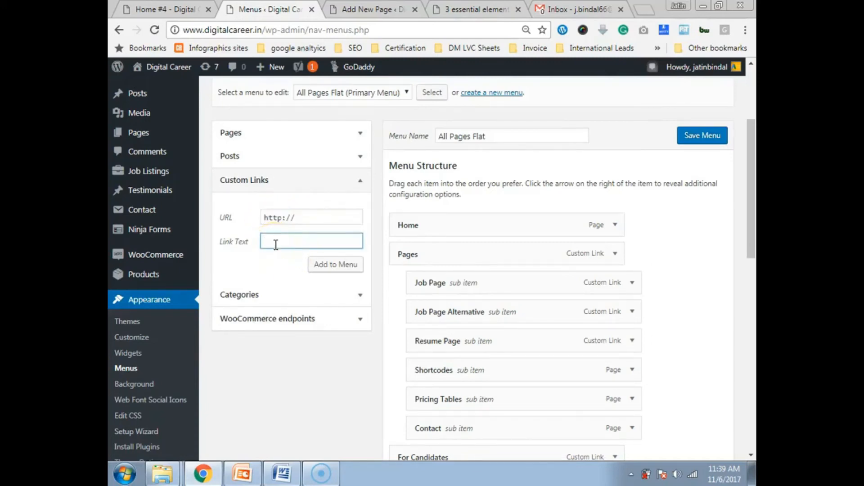
pyautogui.click(295, 324)
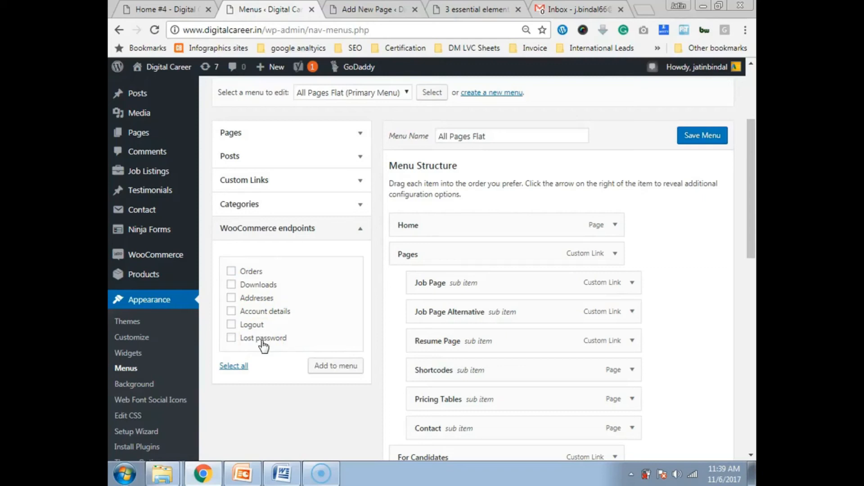
pyautogui.scroll(-3, 288, 347)
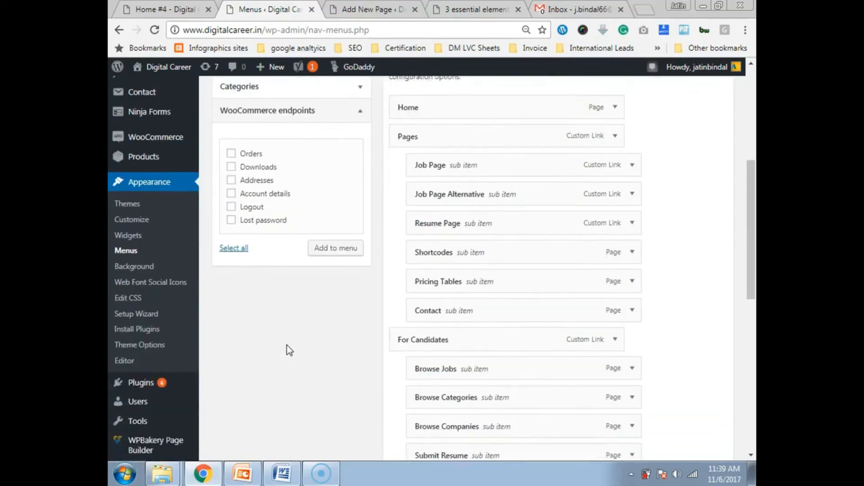
pyautogui.click(297, 266)
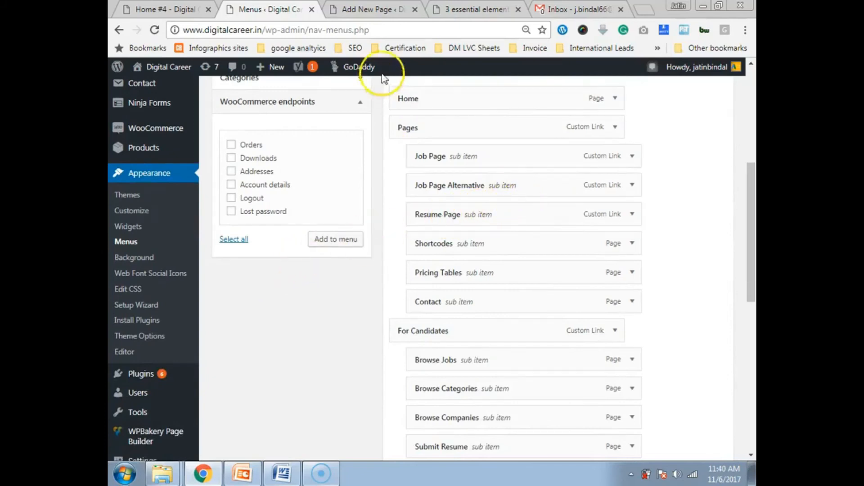
# - Examine the sub items in the Pages dropdown on the site's home page
pyautogui.click(367, 9)
pyautogui.click(171, 10)
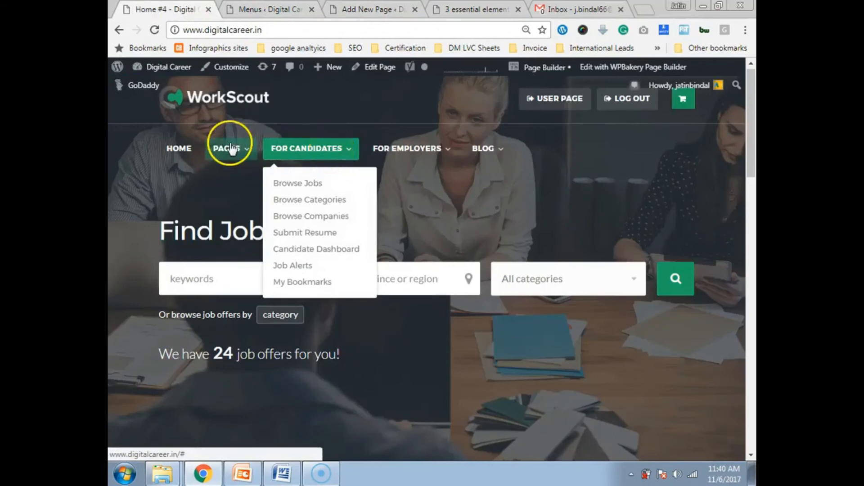
pyautogui.moveTo(229, 150)
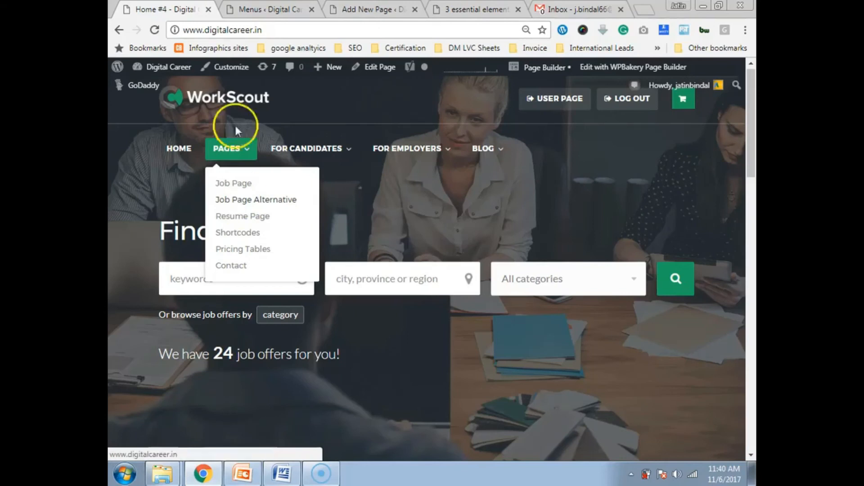
# - Change the navigation label of the Job Page Alternative sub item to Job Page 2 and save the All Pages Flat menu
pyautogui.click(252, 9)
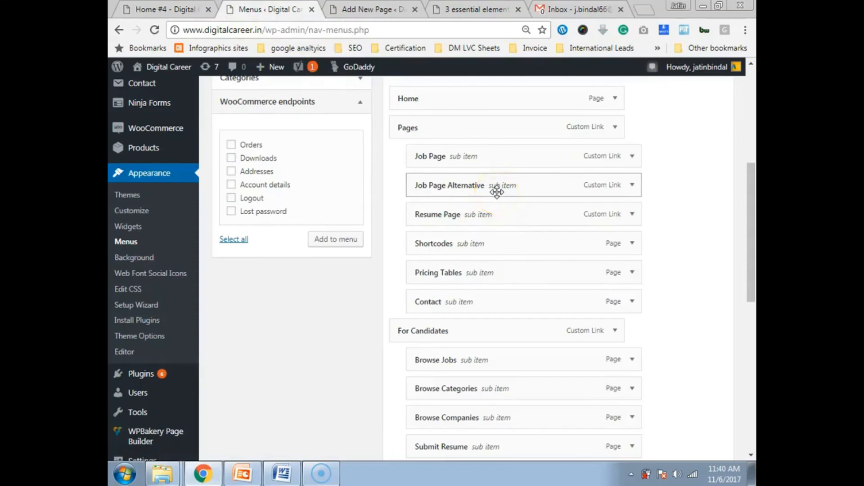
pyautogui.click(632, 185)
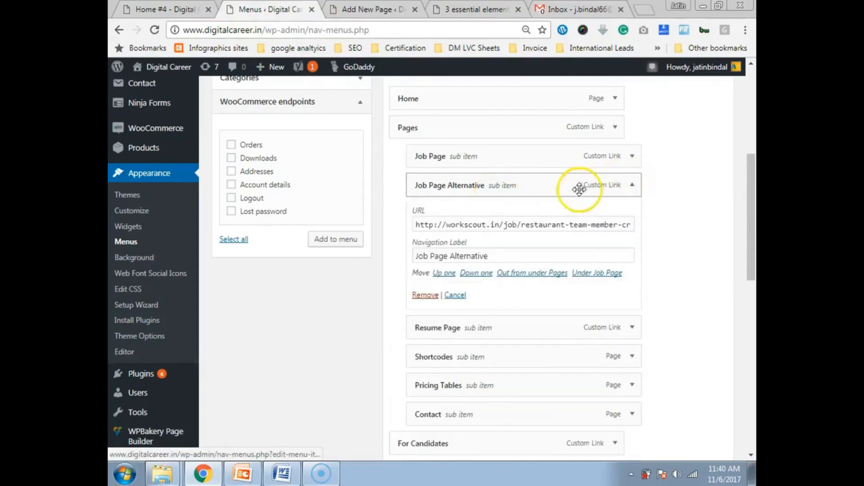
pyautogui.moveTo(416, 256); pyautogui.dragTo(498, 255)
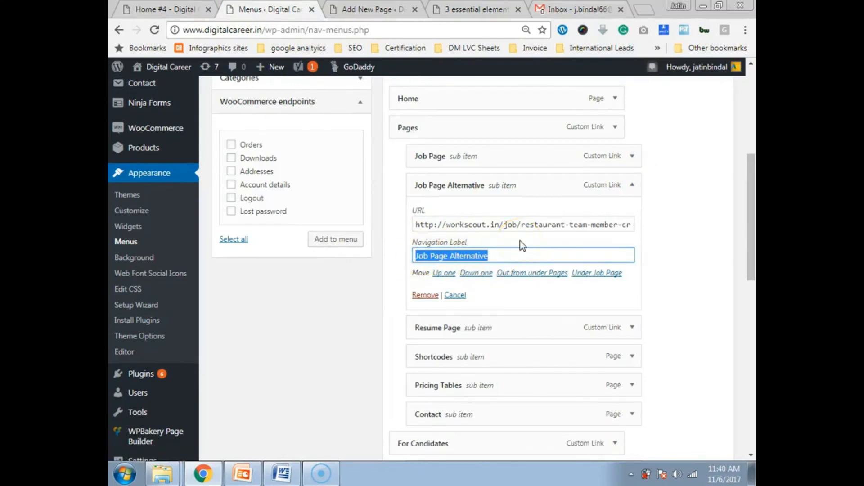
pyautogui.click(449, 257)
pyautogui.moveTo(449, 257); pyautogui.dragTo(517, 252)
pyautogui.press('BackSpace')
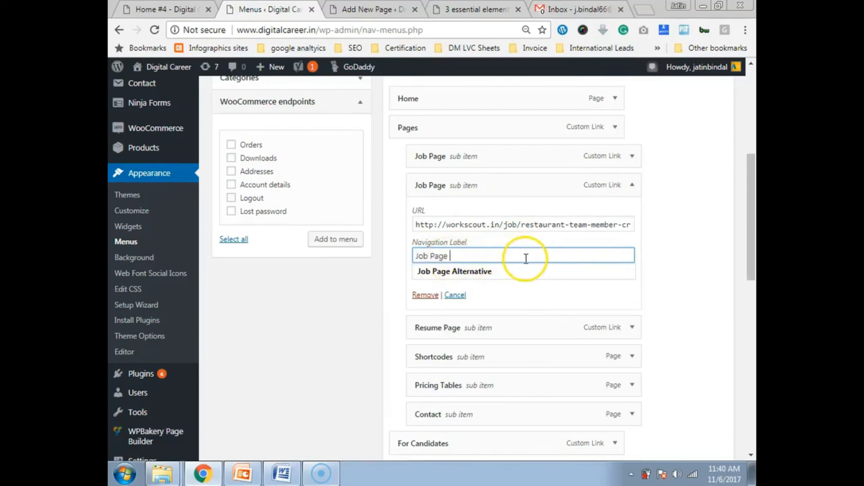
pyautogui.write('2')
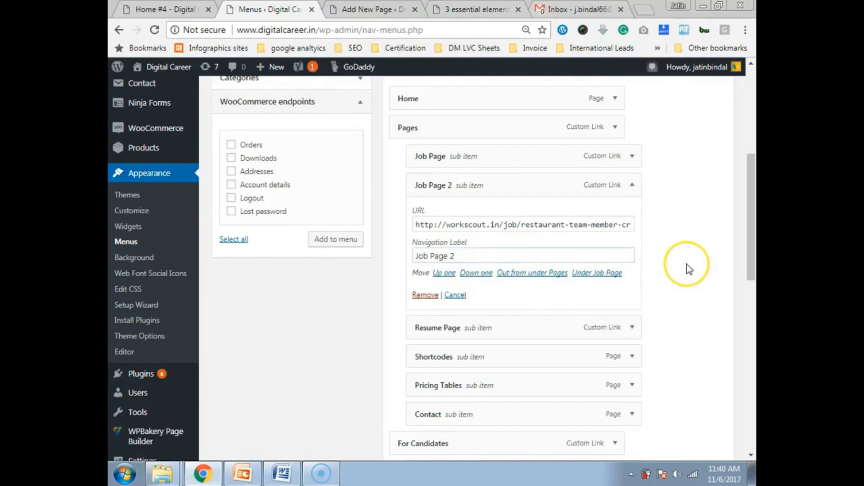
pyautogui.scroll(-10, 686, 263)
pyautogui.click(704, 402)
# - Reload the site's home page to check the renamed sub item in its navigation
pyautogui.click(219, 15)
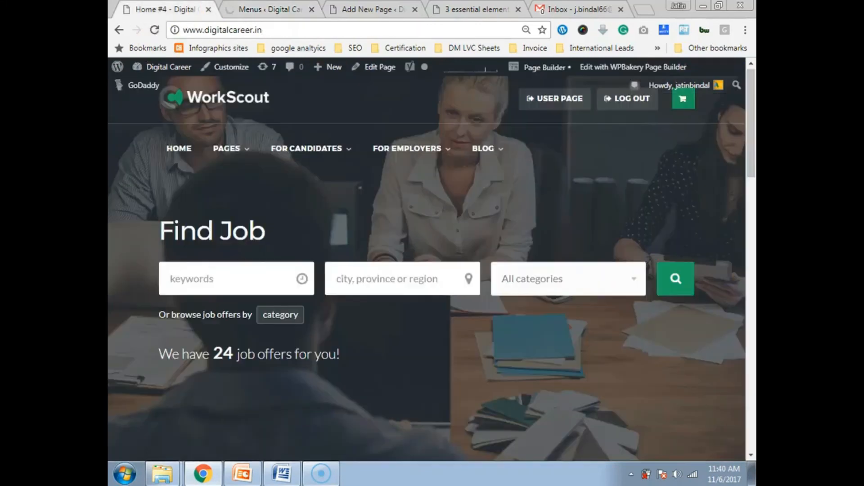
pyautogui.click(153, 37)
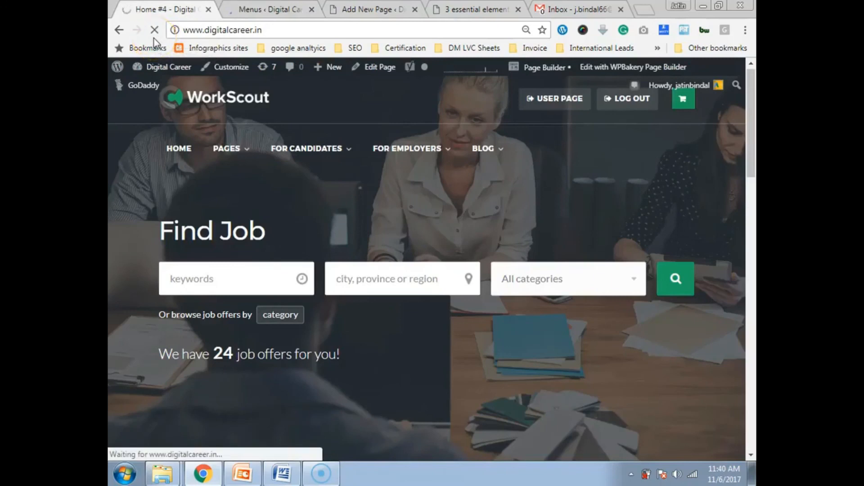